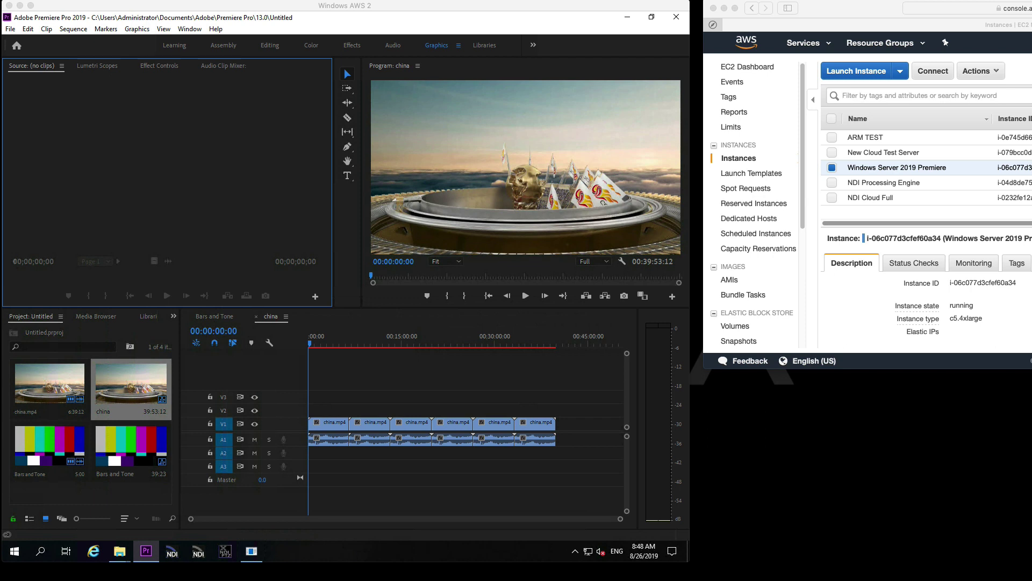
- Bring the Windows AWS 2 Premiere session to the front so the china sequence plays to 00:05:46:07
left_click_drag(291, 9, 296, 12)
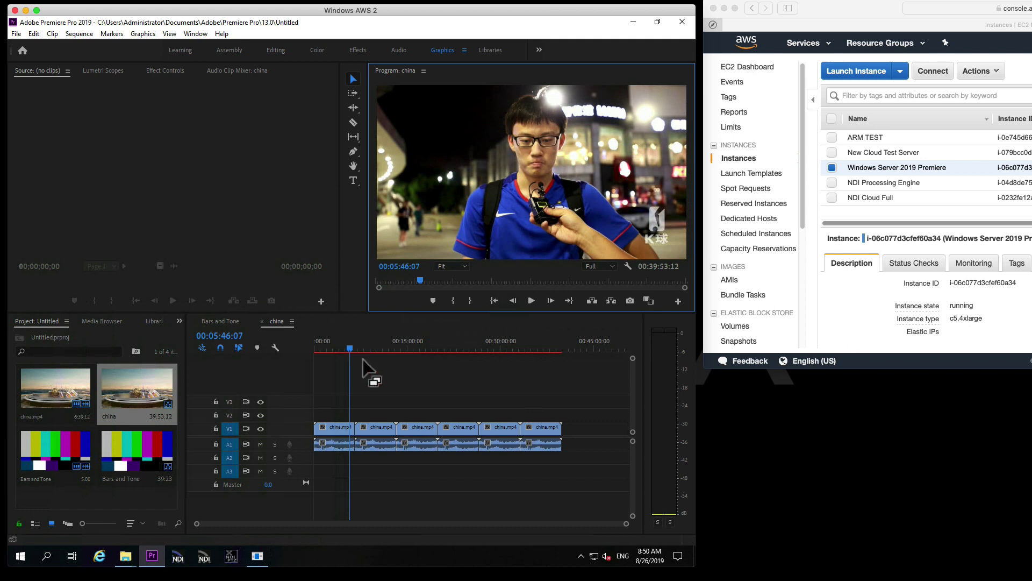
- Scrub the china sequence to around 00:08:59 and preview it briefly
left_click_drag(334, 349, 370, 349)
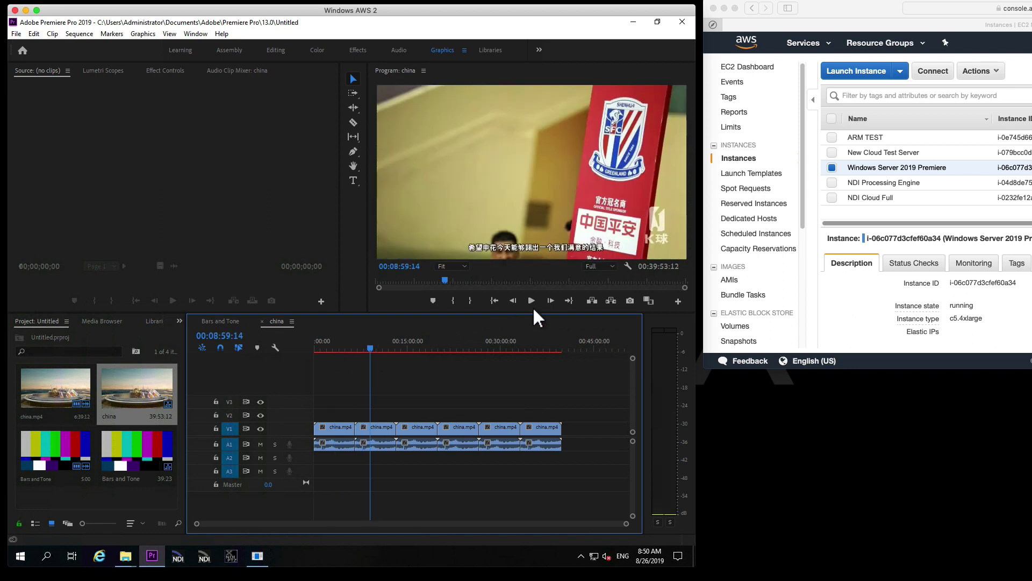
left_click(534, 299)
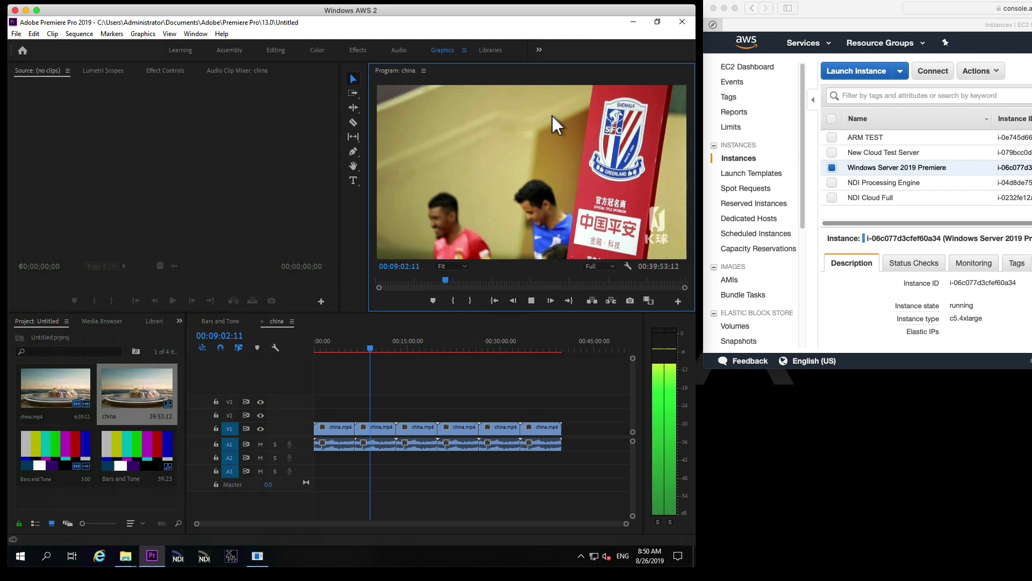
left_click(531, 301)
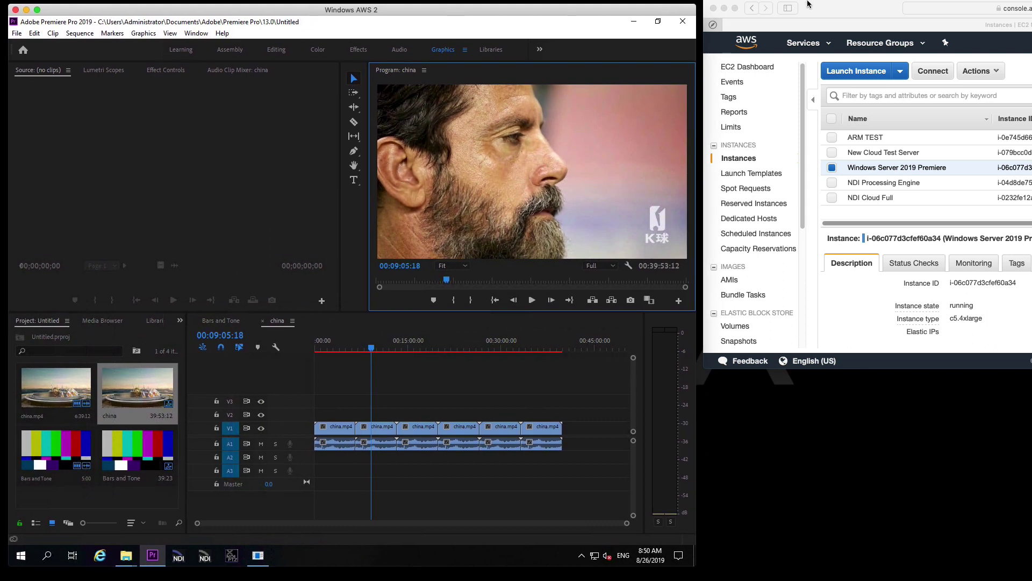
- Stop playback in the Premiere session and rewind the china sequence to 00:00:00:00
left_click_drag(826, 10, 830, 17)
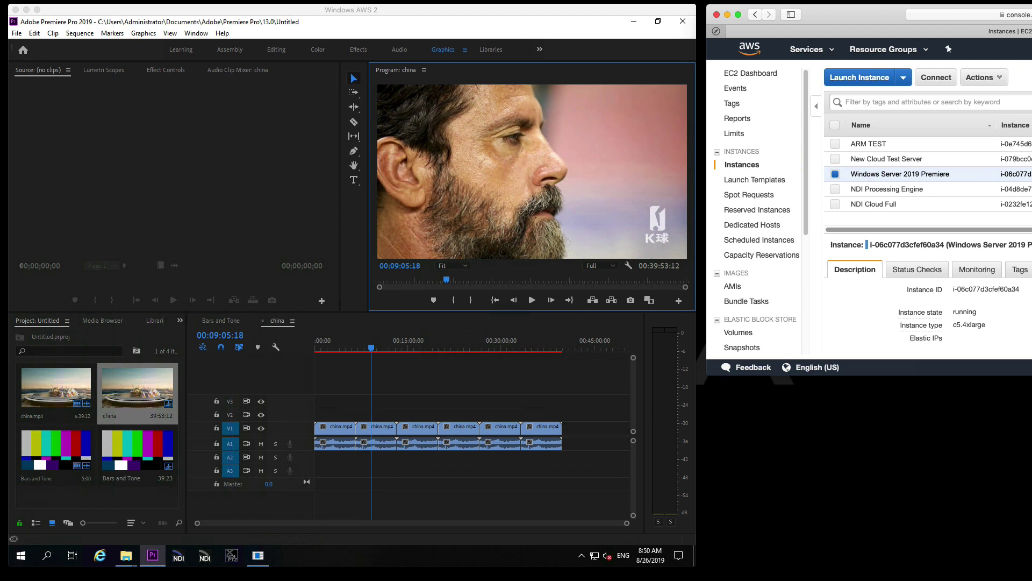
left_click_drag(434, 11, 434, 11)
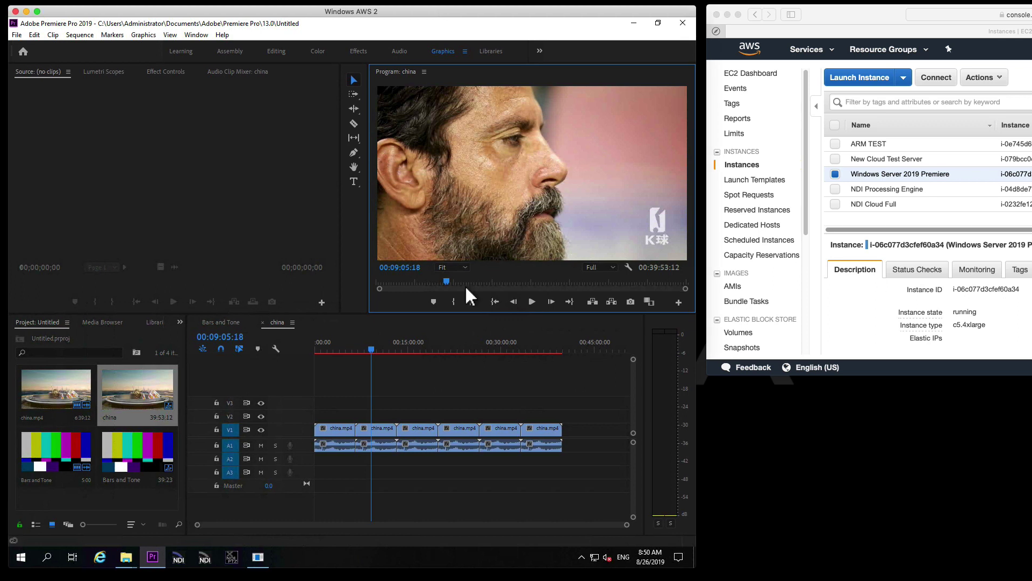
left_click(532, 301)
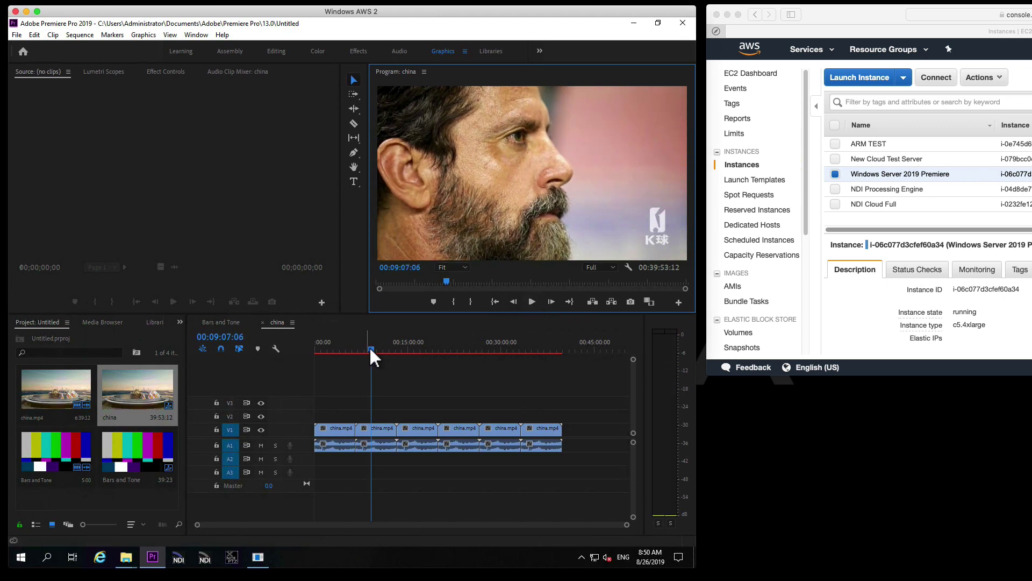
left_click_drag(370, 349, 286, 347)
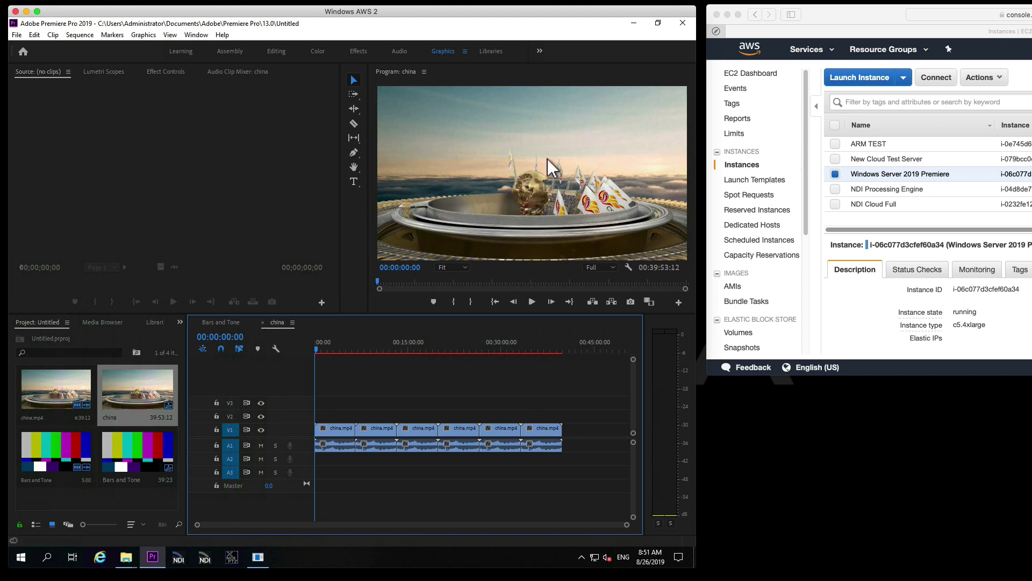
- Play the china sequence from the start with the Sienna Remote Monitor window placed at lower right
left_click(532, 301)
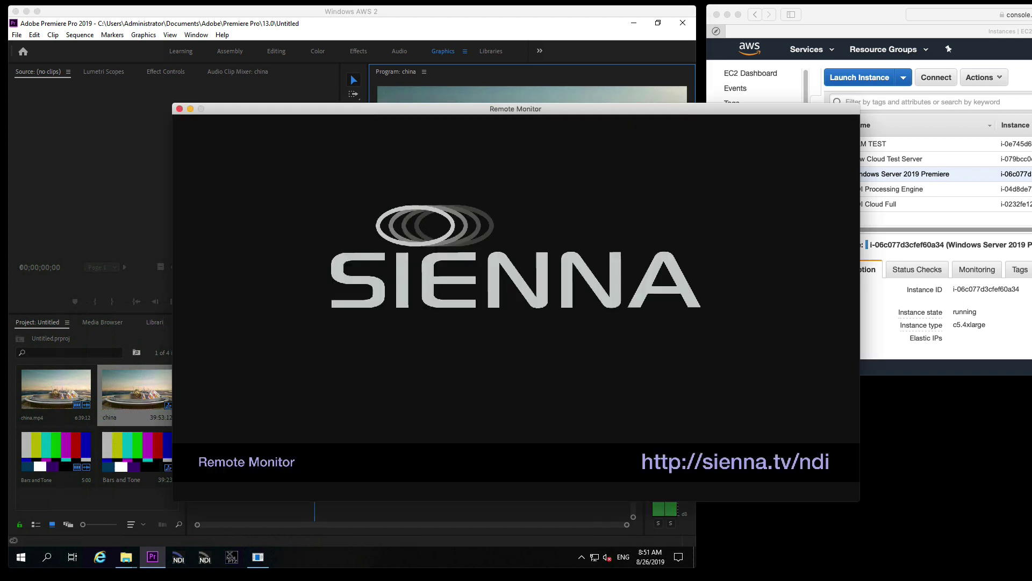
left_click_drag(347, 109, 484, 213)
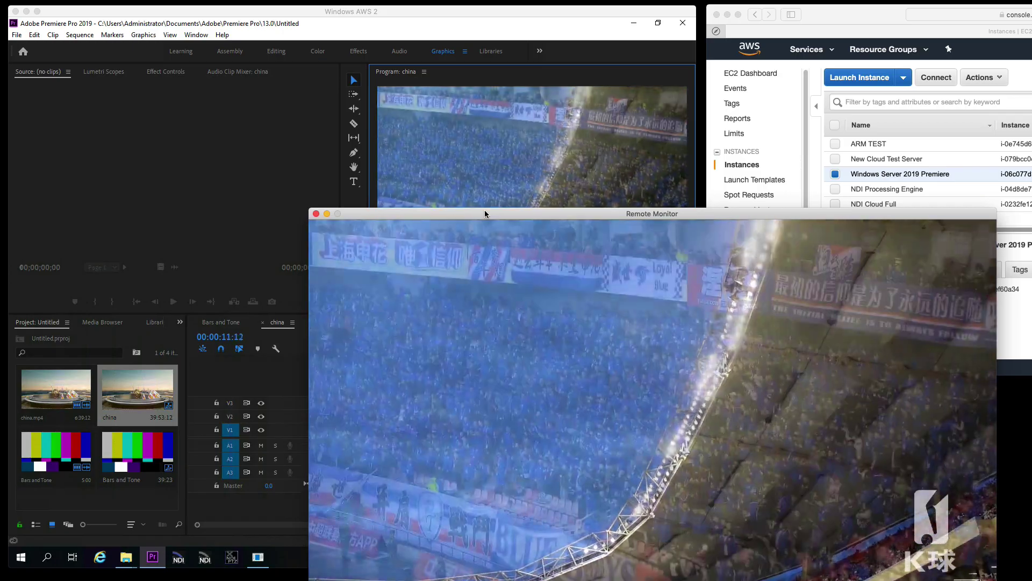
left_click_drag(485, 210, 524, 177)
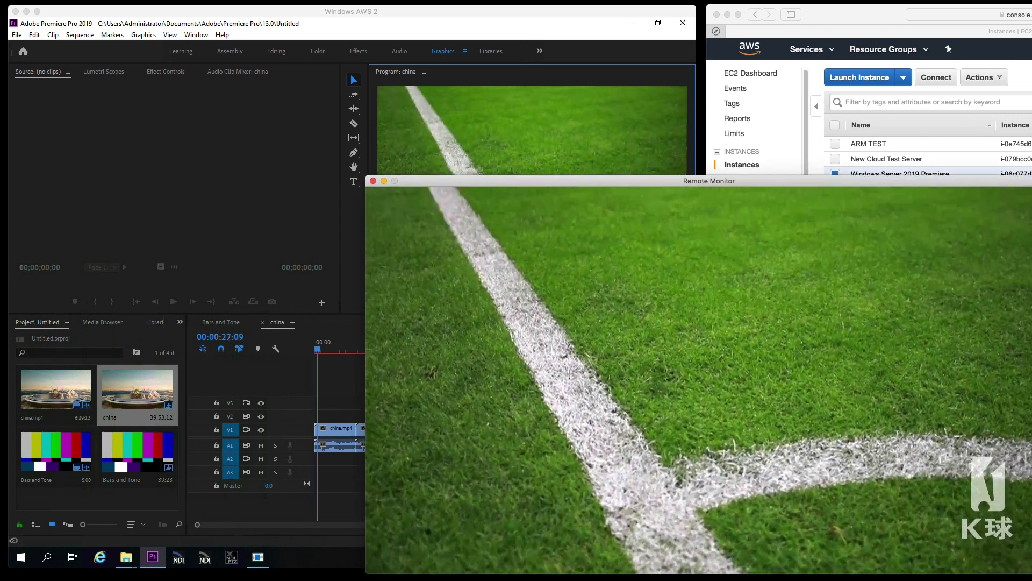
left_click(355, 329)
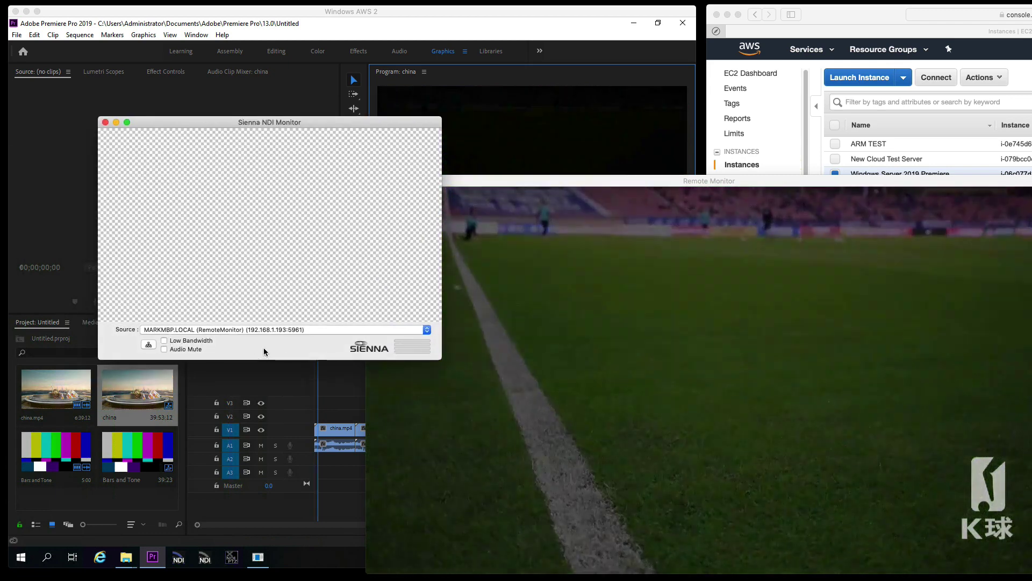
- Set the NDI Monitor source to the RemoteMonitor stream and move the window to the top left
left_click(210, 330)
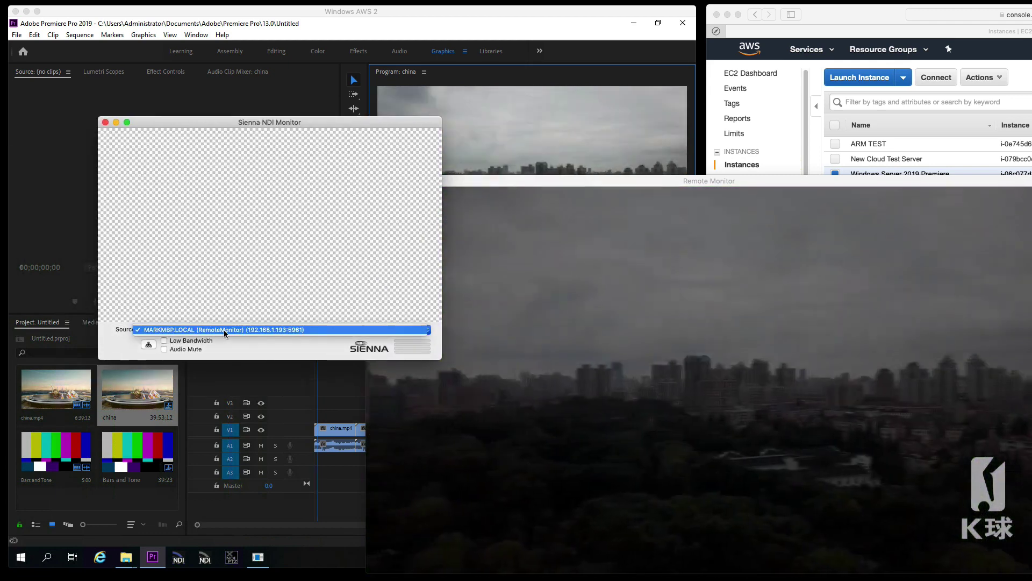
left_click(227, 330)
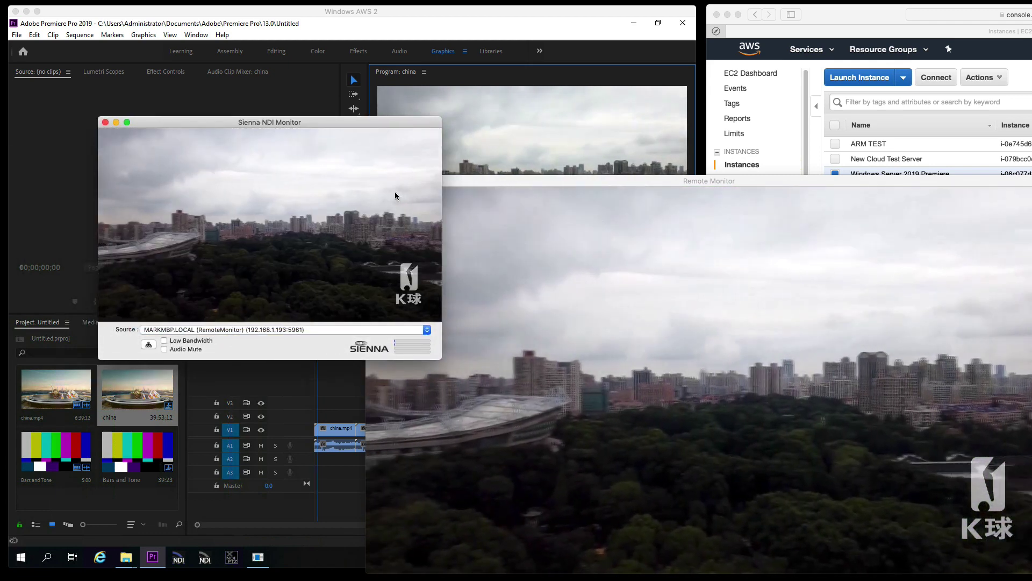
left_click_drag(314, 117, 292, 65)
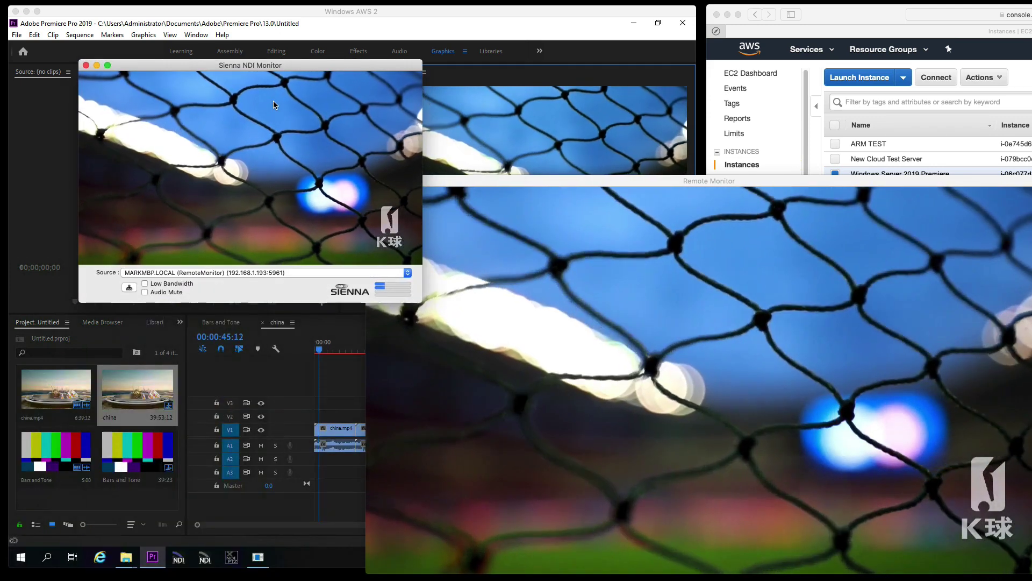
left_click_drag(180, 66, 157, 18)
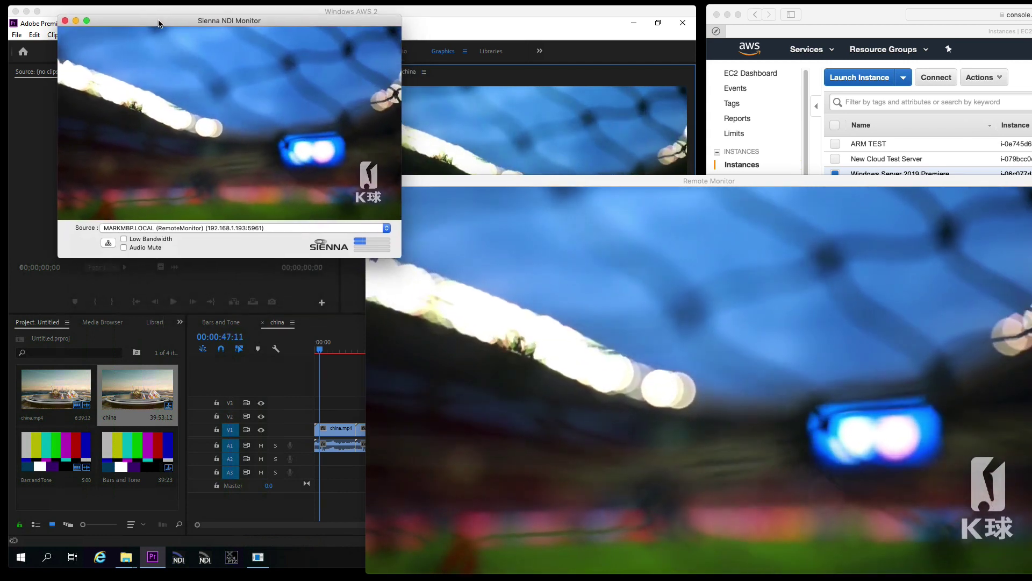
- Check the NDI stream info, confirming 1920 x 1080 progressive at 25 fps
right_click(158, 18)
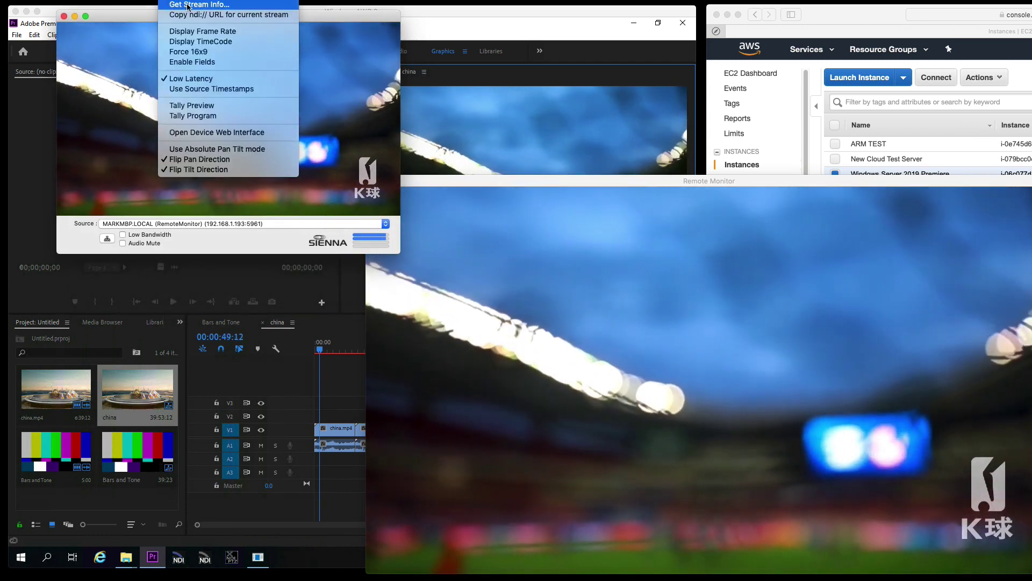
left_click(172, 5)
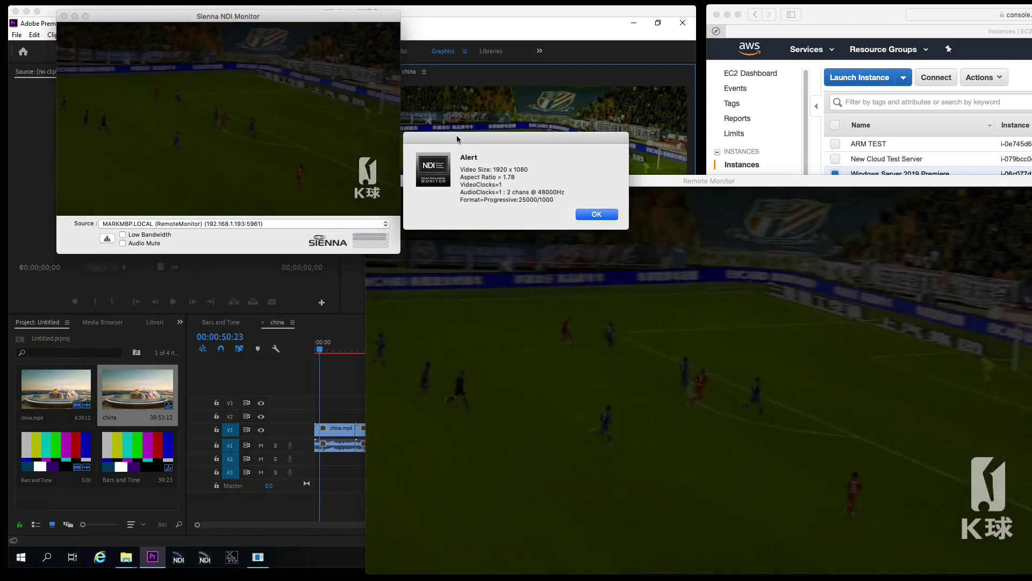
left_click_drag(457, 139, 371, 168)
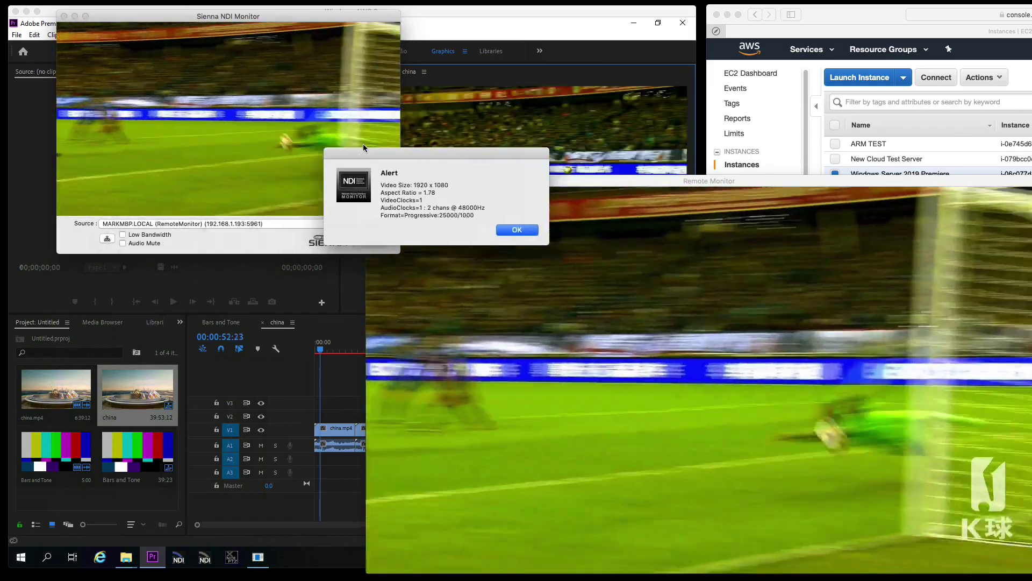
left_click(518, 232)
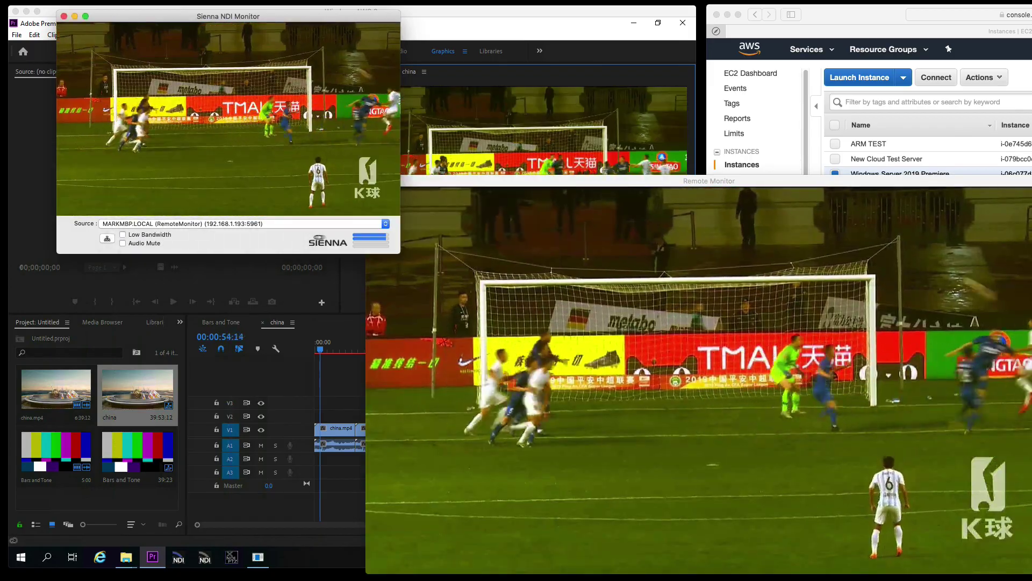
- Turn on the NDI Monitor's frame rate display and move the window to the bottom left
right_click(160, 11)
left_click(199, 31)
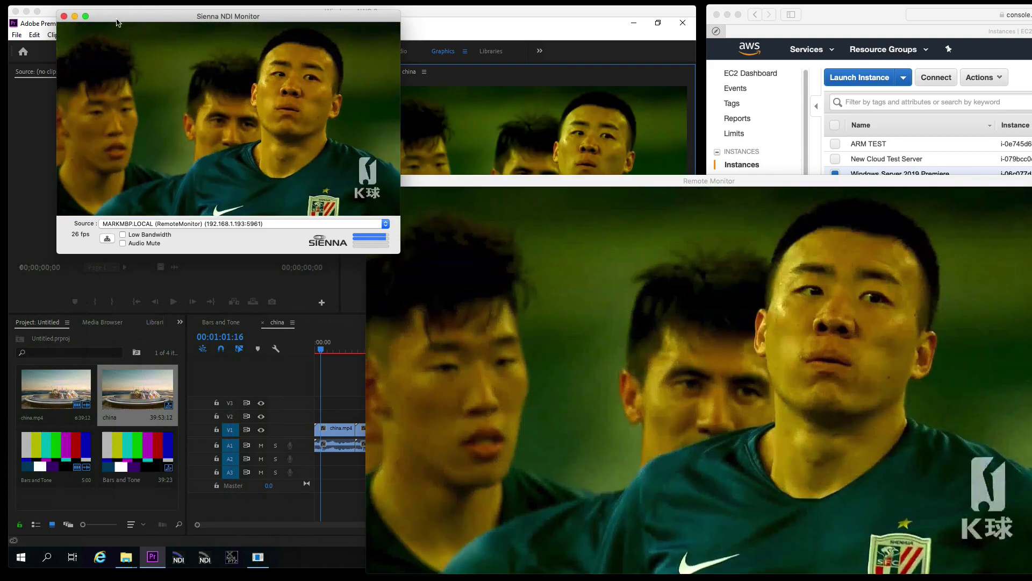
left_click_drag(118, 16, 1, 496)
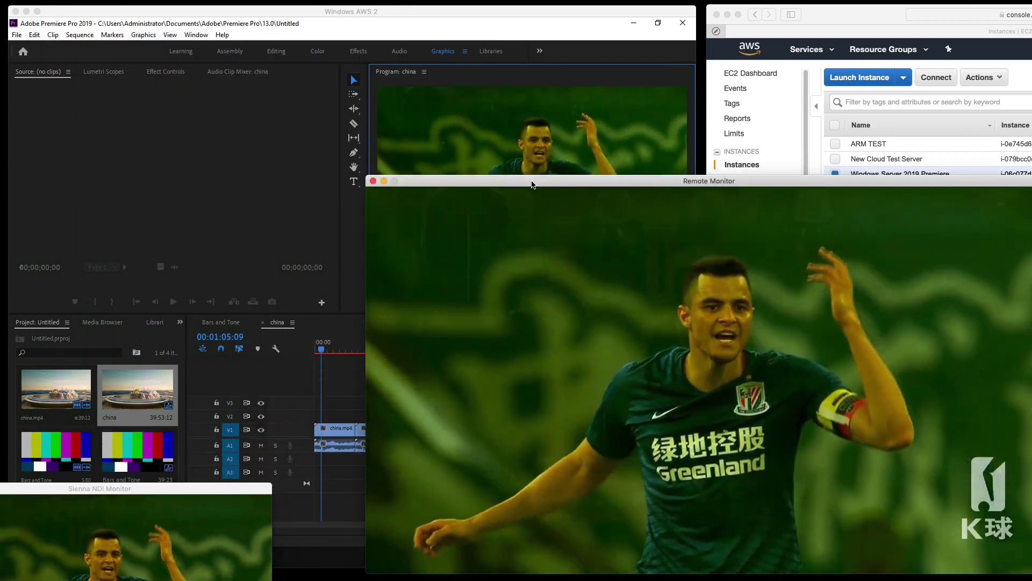
- Shift the Remote Monitor window down to the lower right, leaving the Premiere session in front
left_click_drag(534, 185, 512, 236)
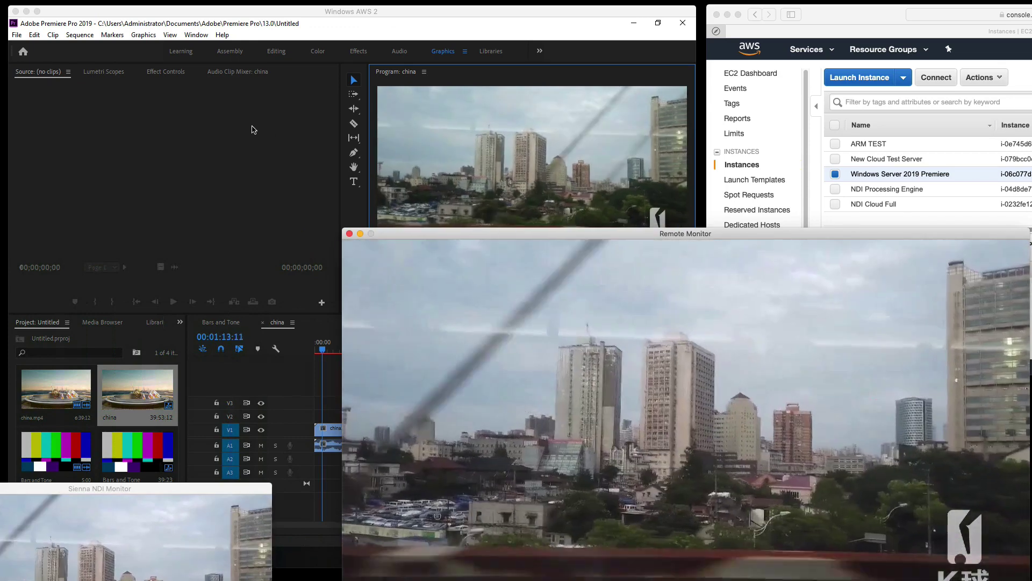
left_click(256, 128)
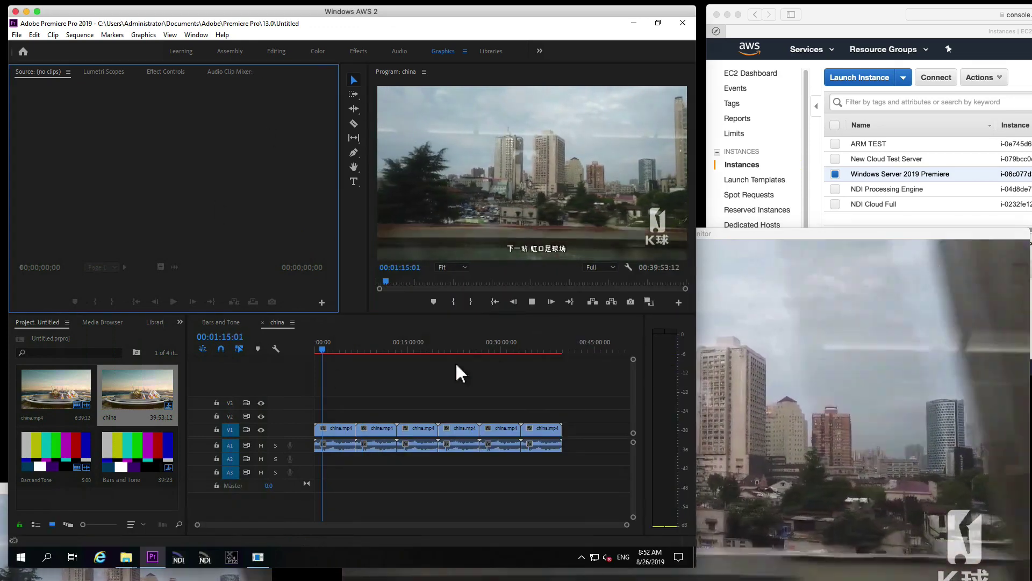
left_click_drag(747, 228, 720, 241)
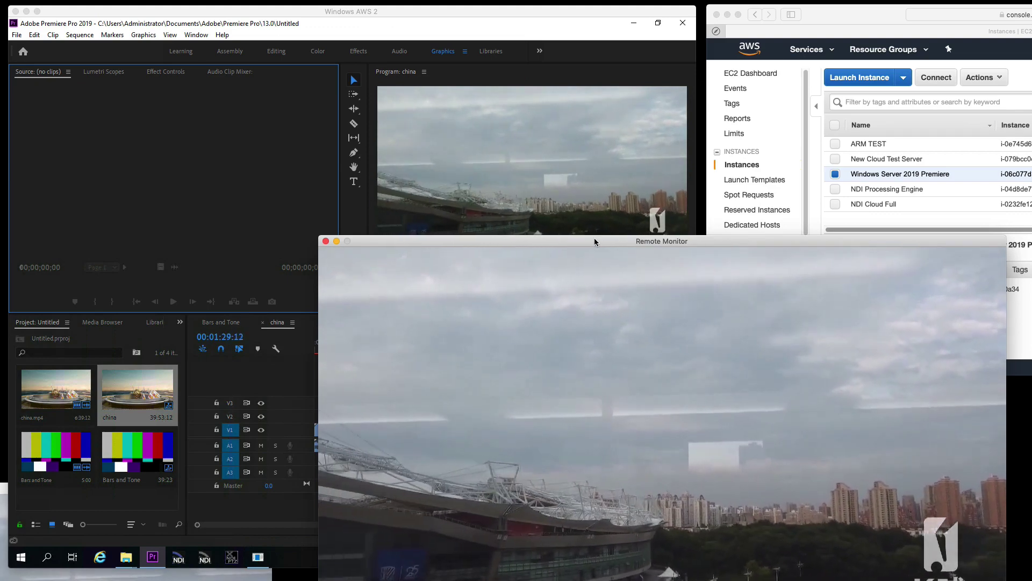
left_click_drag(595, 239, 639, 321)
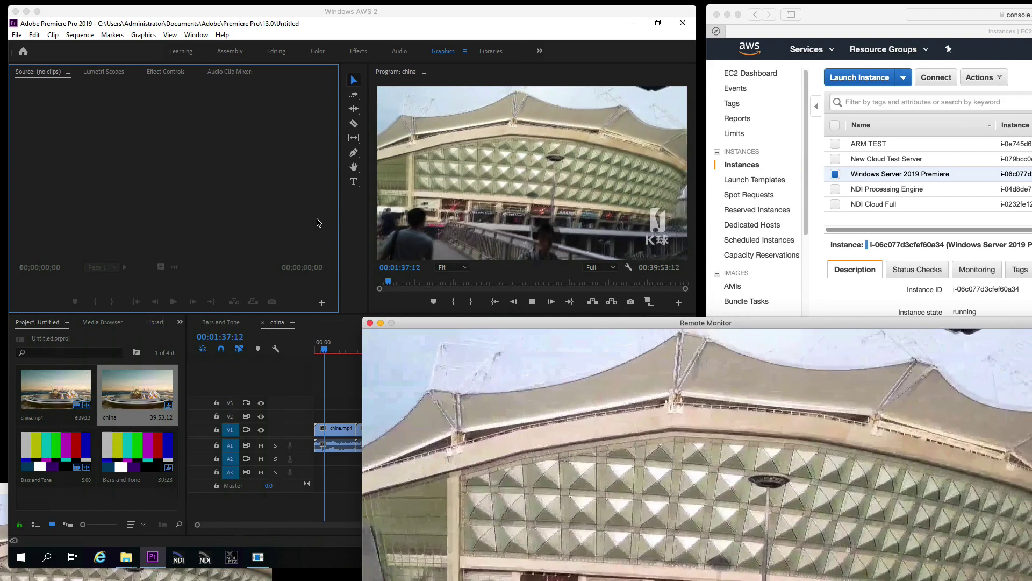
left_click(266, 196)
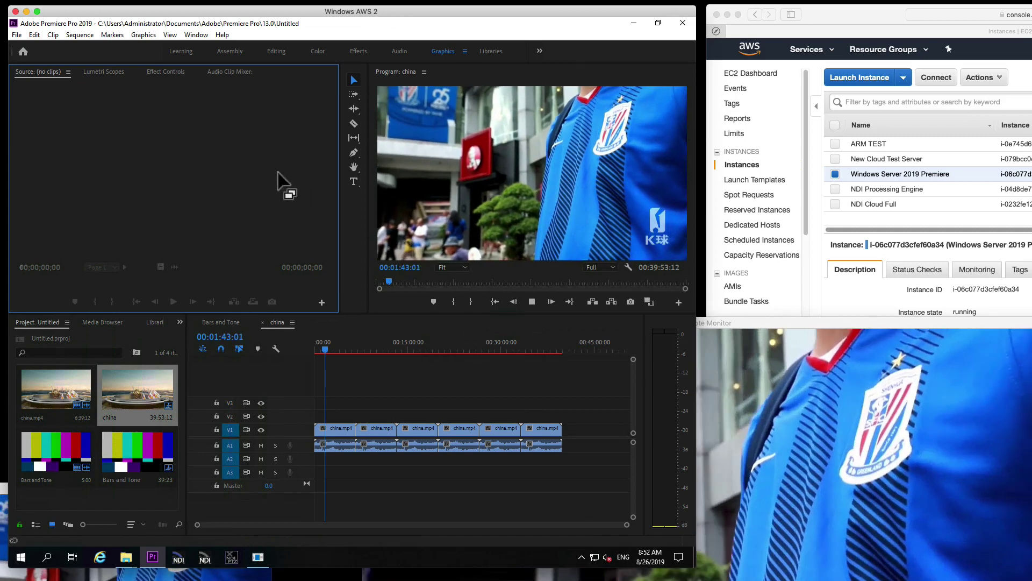
- Bring the Remote Monitor window in front of Premiere and place it at the lower right
left_click_drag(246, 14, 243, 9)
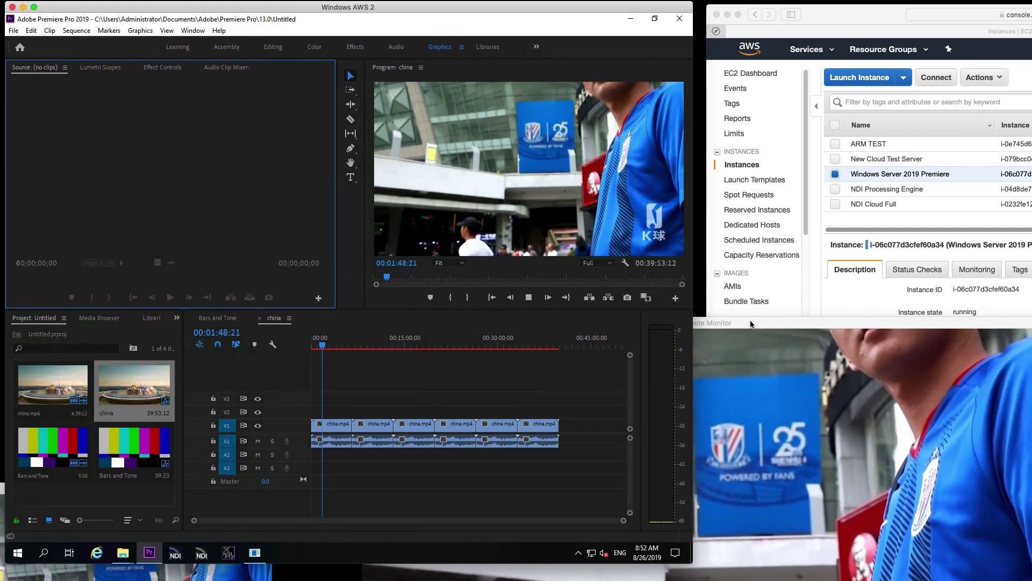
left_click_drag(751, 324, 720, 247)
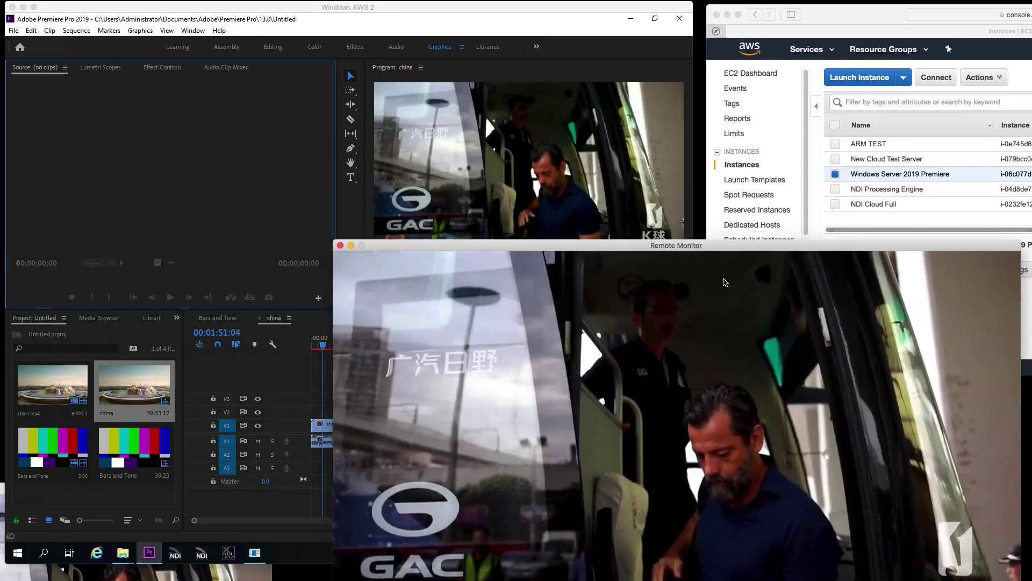
left_click_drag(725, 283, 743, 351)
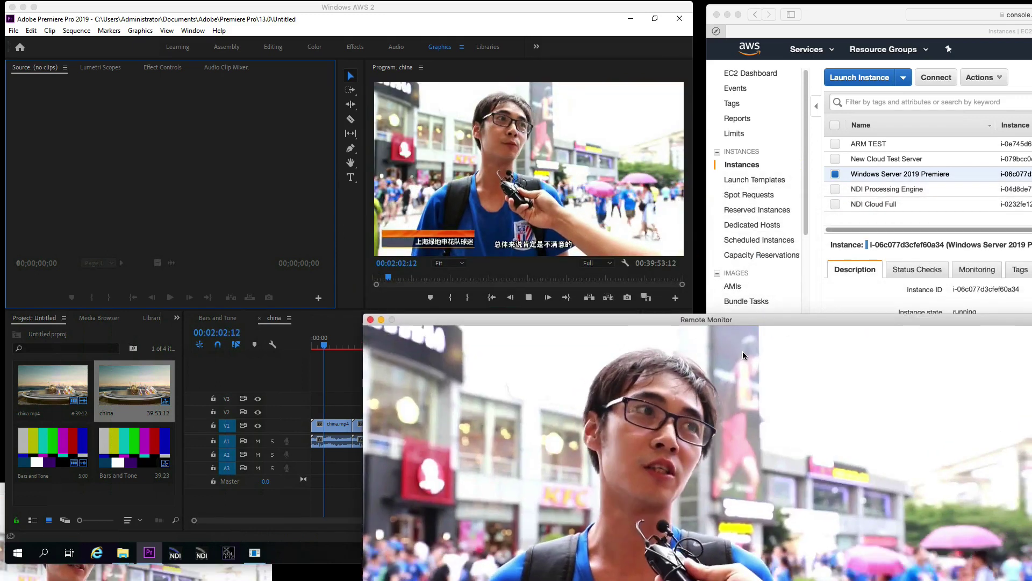